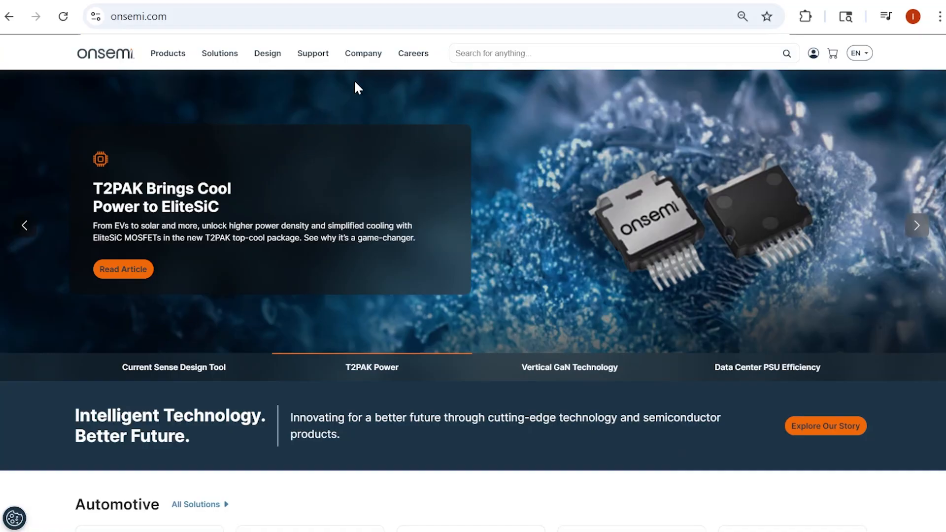
Open the Current Sense Design Tool page from the onsemi design resources and launch the design tool
left_click(261, 59)
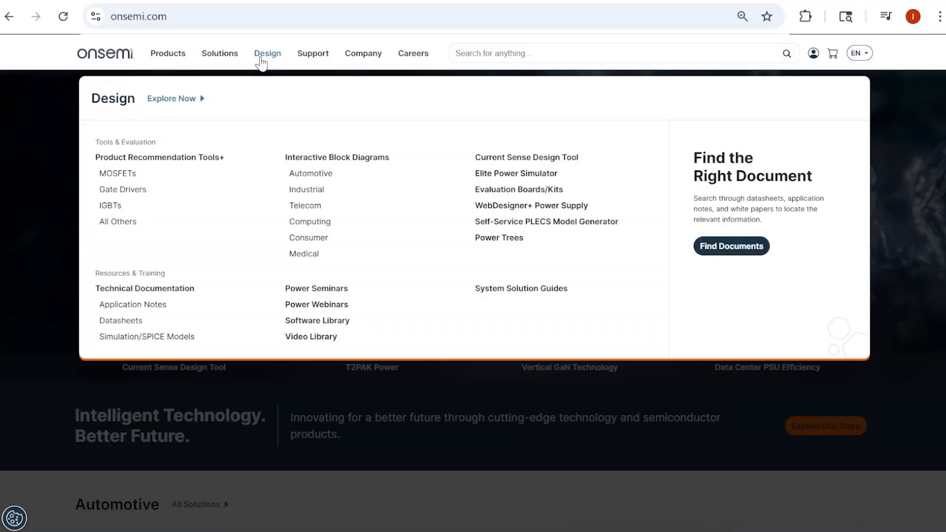
left_click(534, 159)
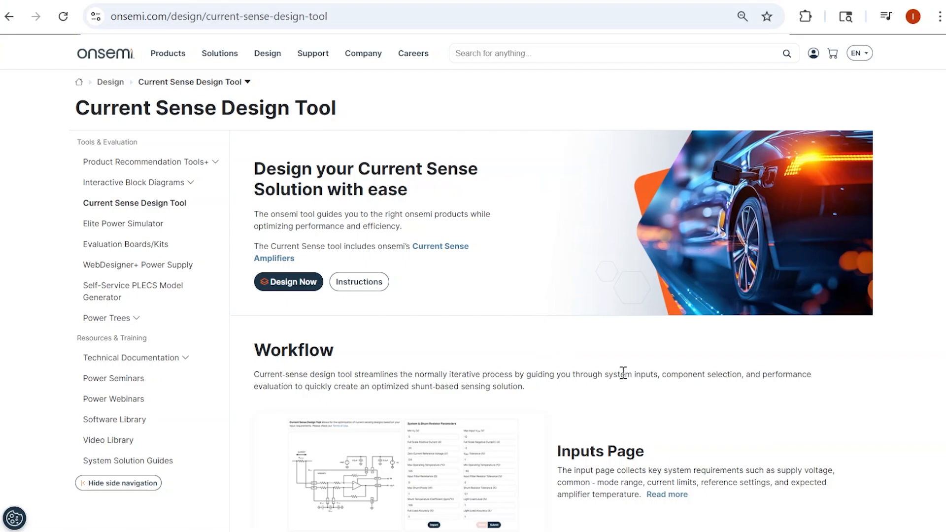
scroll(630, 373, "down", 8)
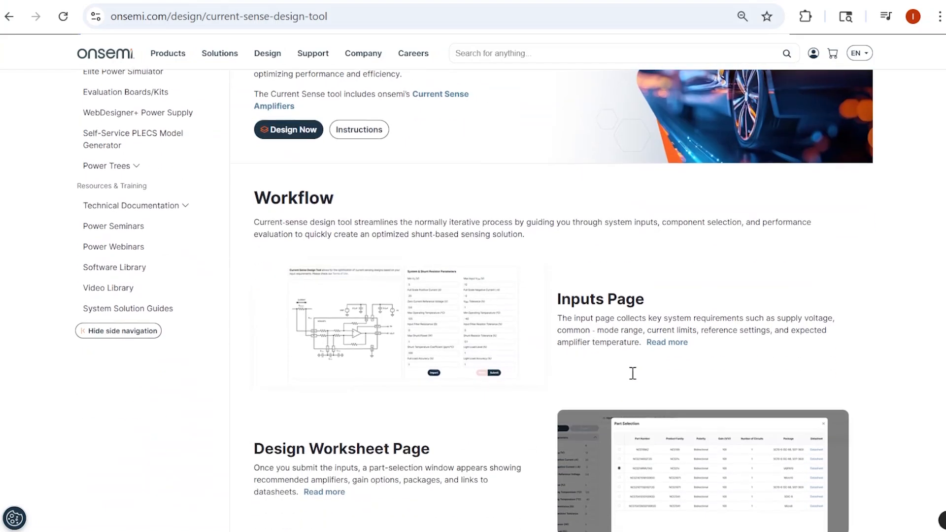
scroll(633, 371, "down", 4)
scroll(632, 371, "up", 9)
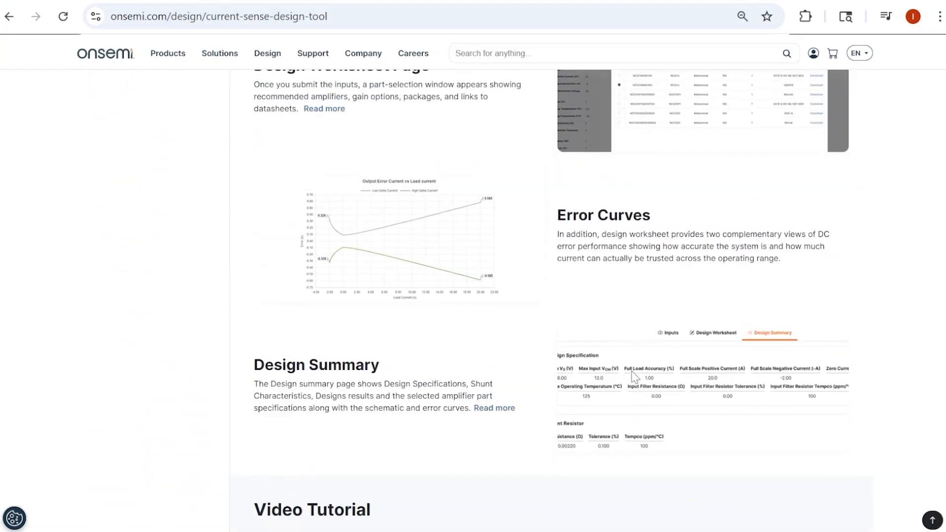
scroll(555, 395, "up", 3)
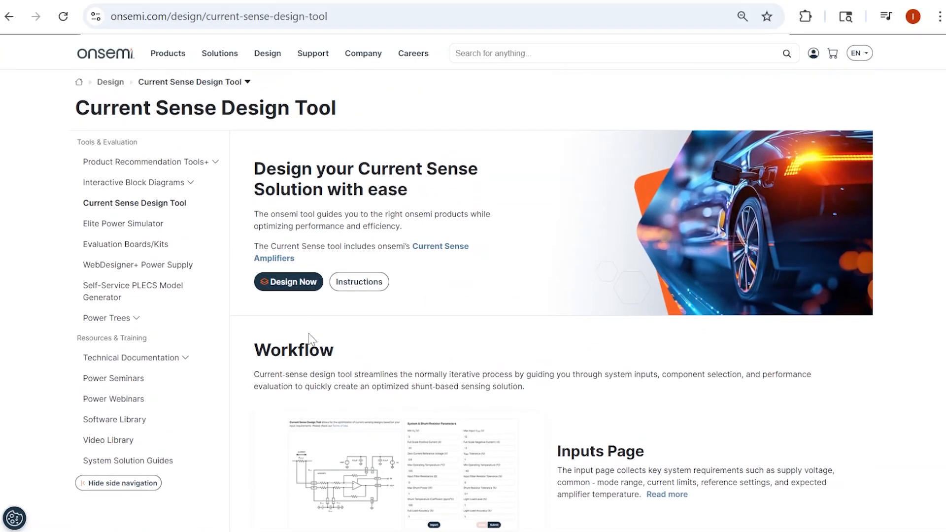
left_click(300, 292)
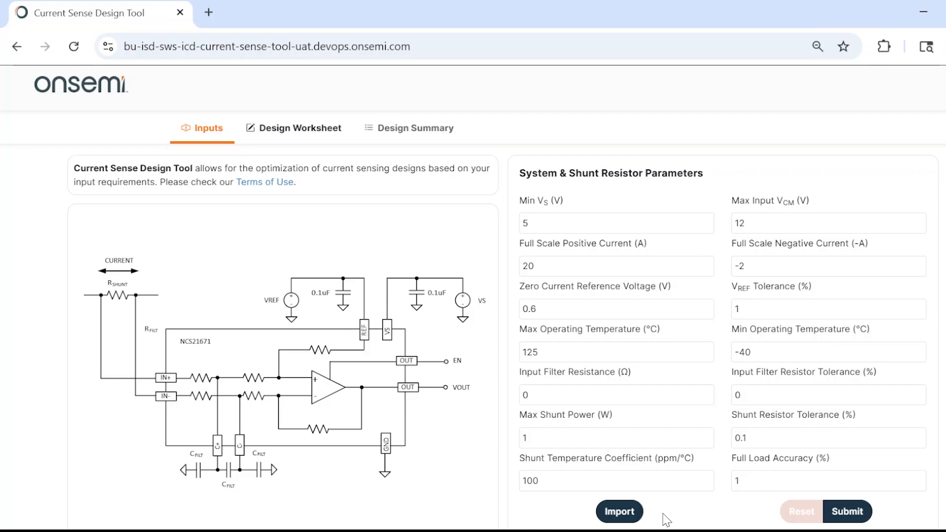
Set the Full Load Accuracy to 2% in the system and shunt resistor parameters
scroll(660, 467, "down", 2)
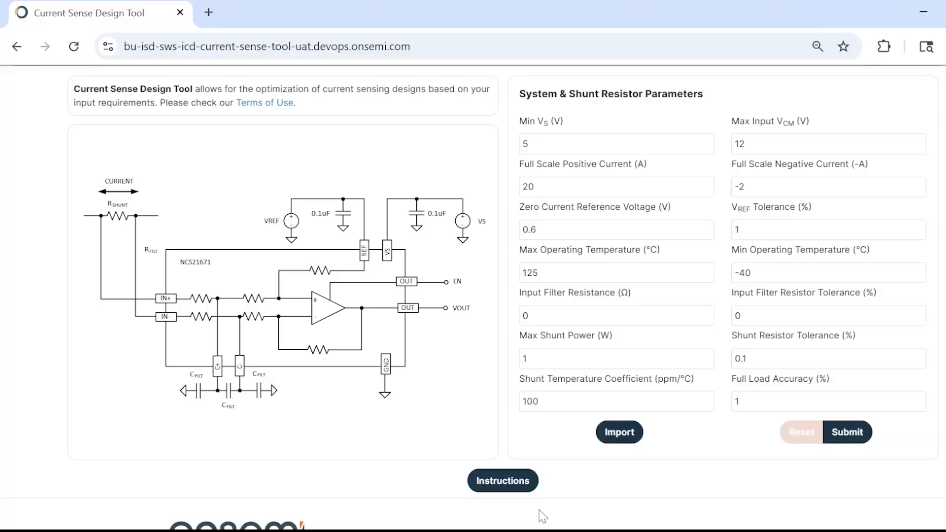
scroll(711, 490, "up", 2)
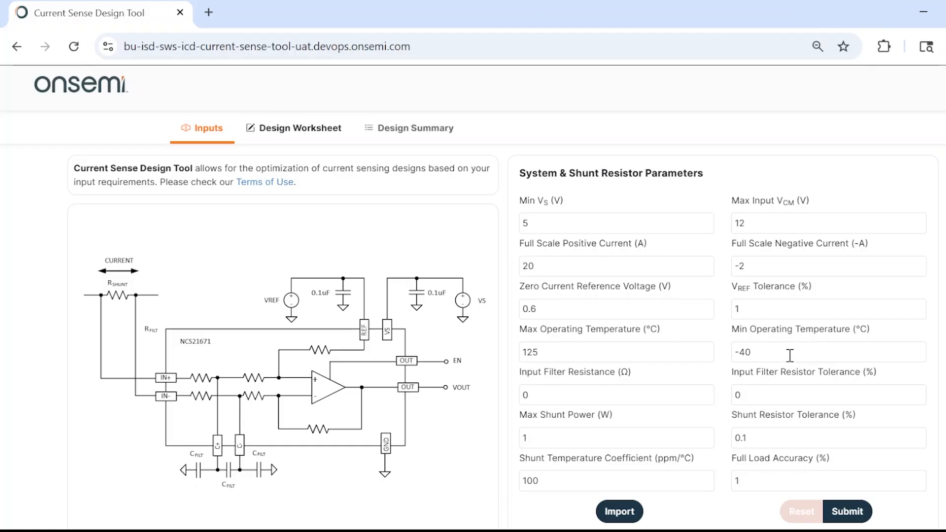
scroll(794, 362, "down", 2)
left_click(781, 404)
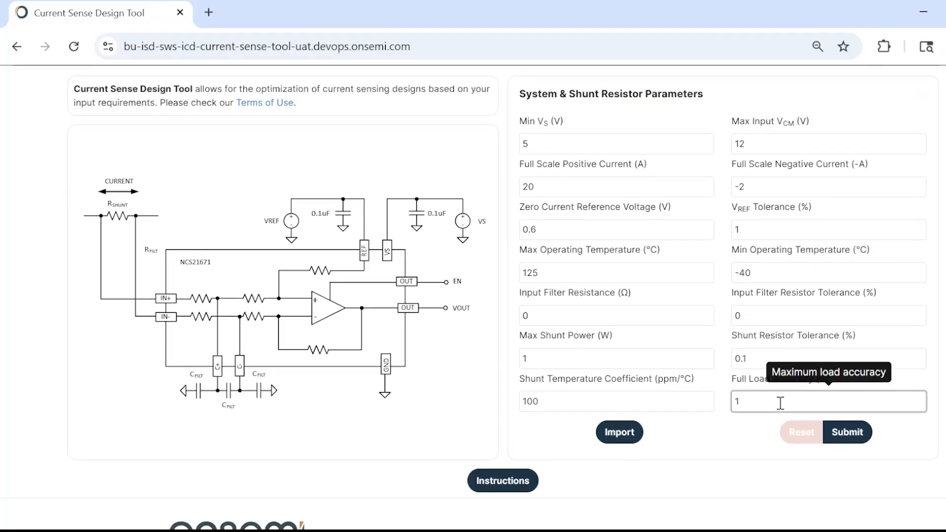
key("BackSpace")
type("2")
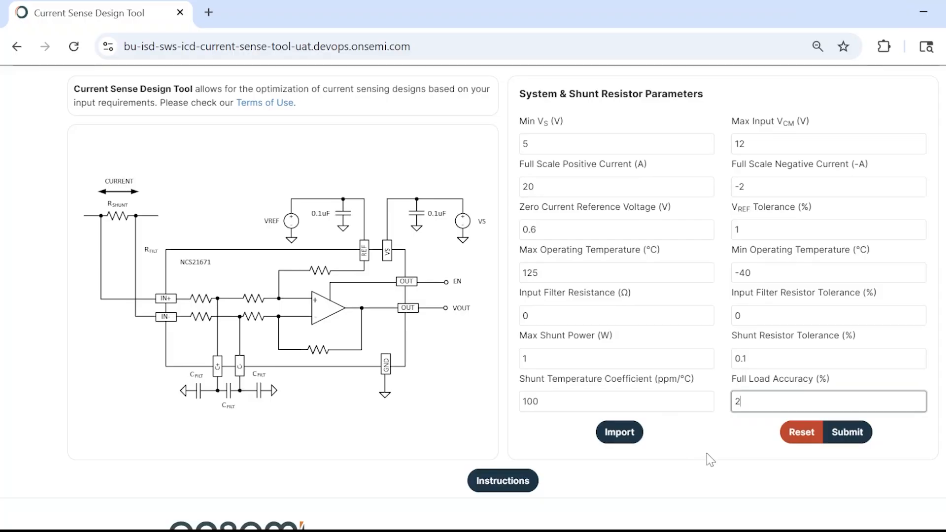
Submit the input parameters and select the NCS199A2 amplifier as the part for the design
left_click(853, 434)
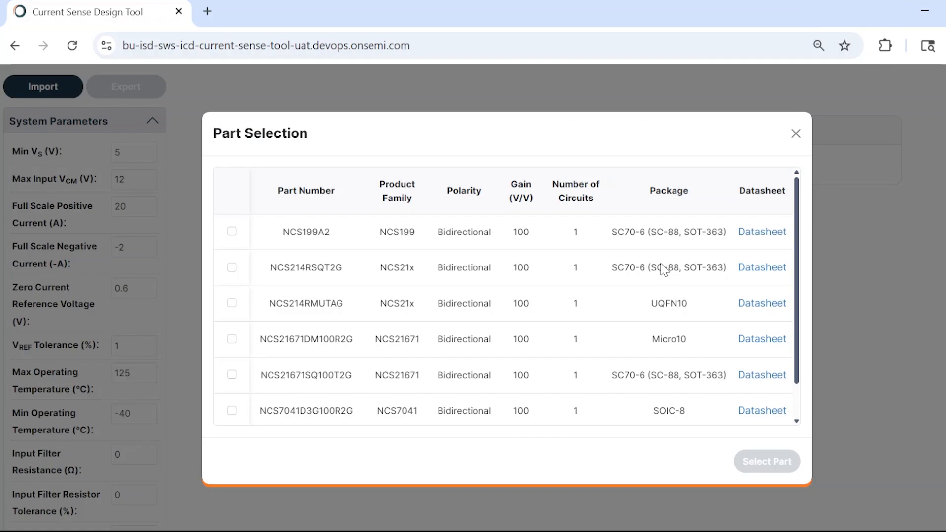
left_click(233, 232)
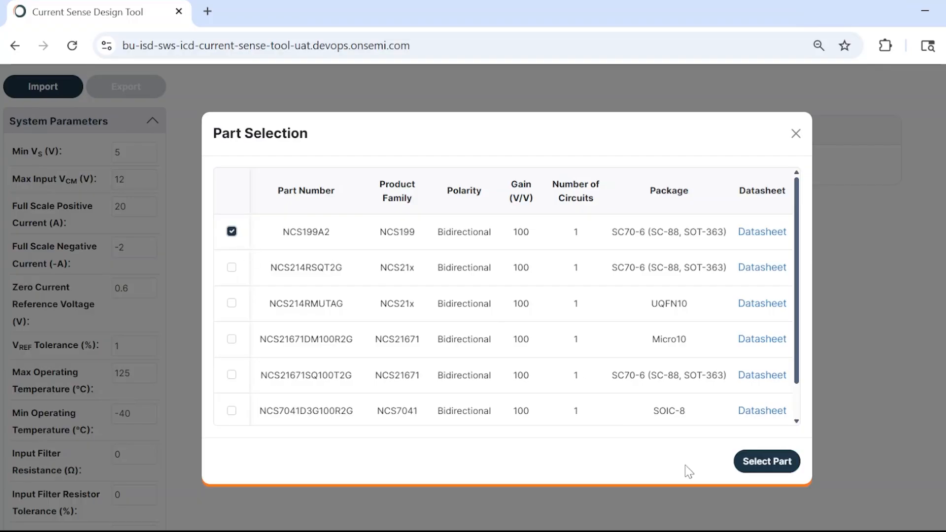
left_click(768, 462)
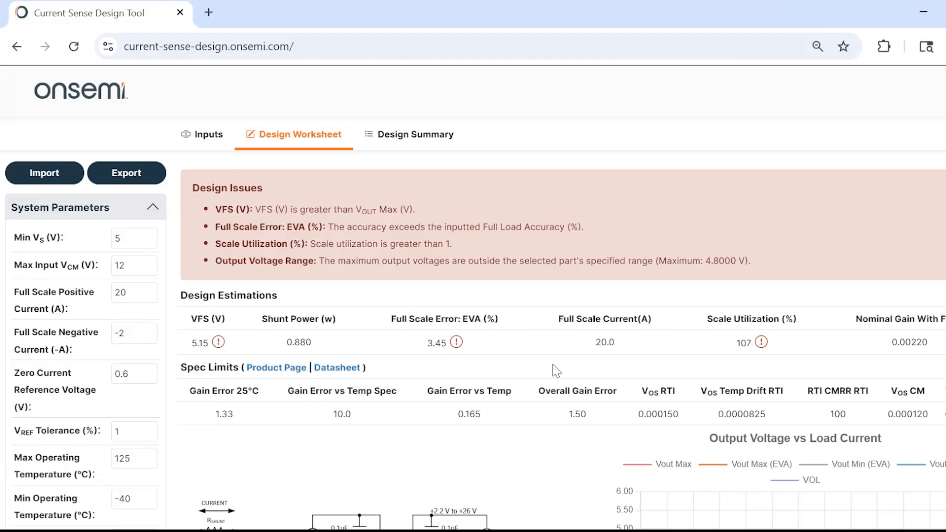
Review the NCS199A2 design worksheet, including the schematic, the Output Voltage vs Load Current chart and the error charts
scroll(556, 370, "down", 3)
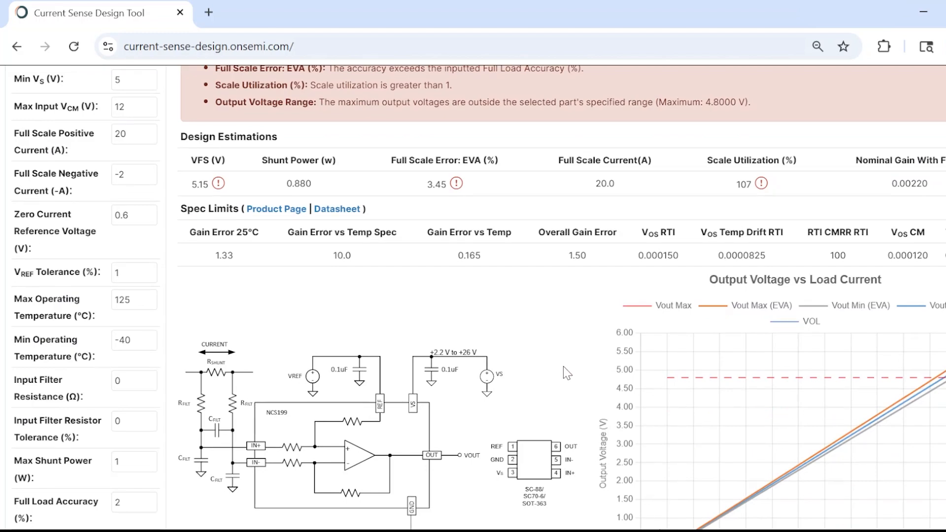
scroll(563, 371, "down", 2)
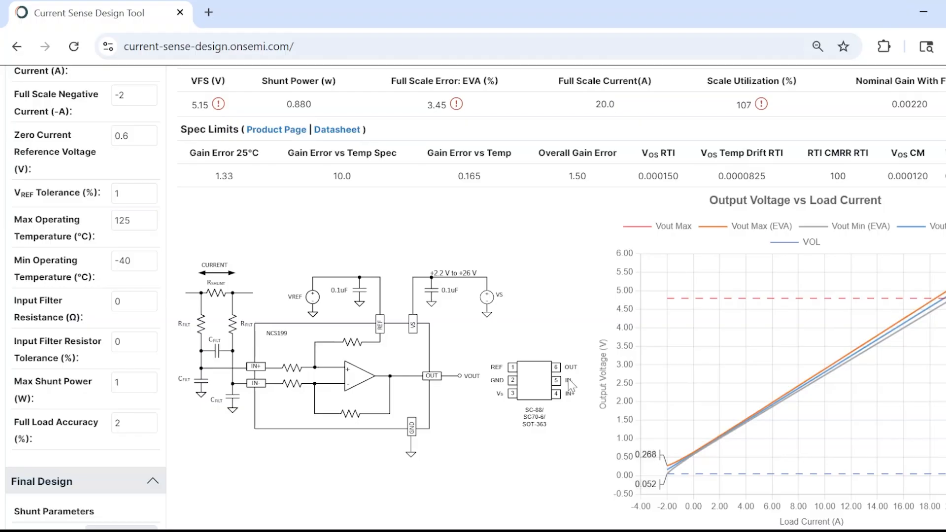
mouse_move(838, 333)
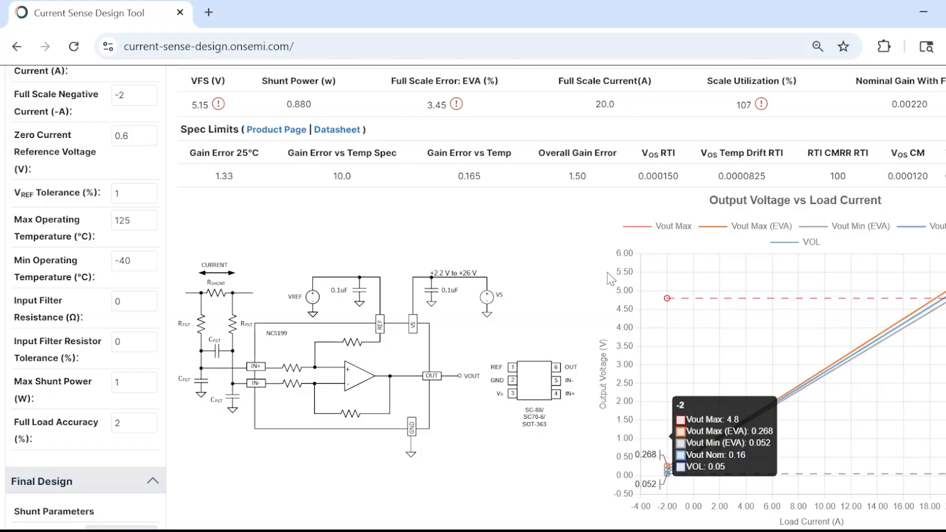
scroll(608, 273, "down", 6)
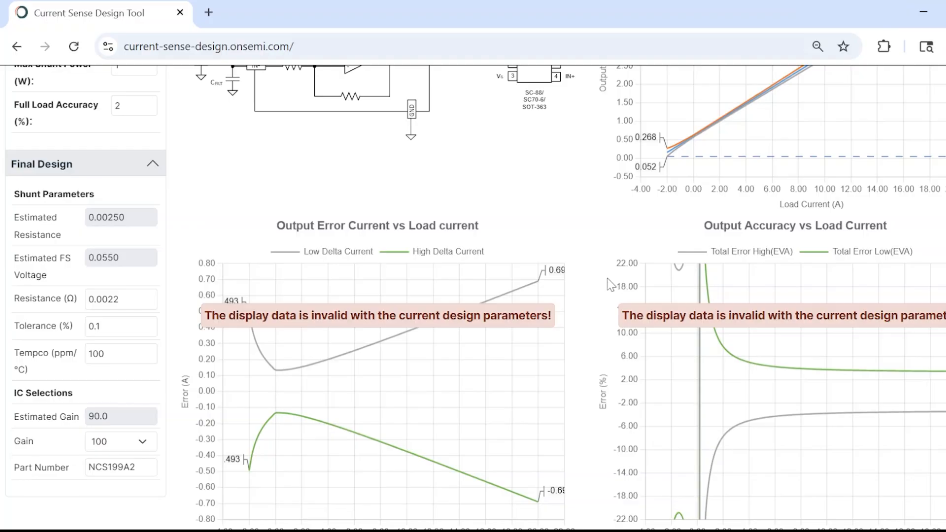
scroll(607, 278, "down", 4)
scroll(607, 278, "up", 6)
scroll(608, 278, "up", 8)
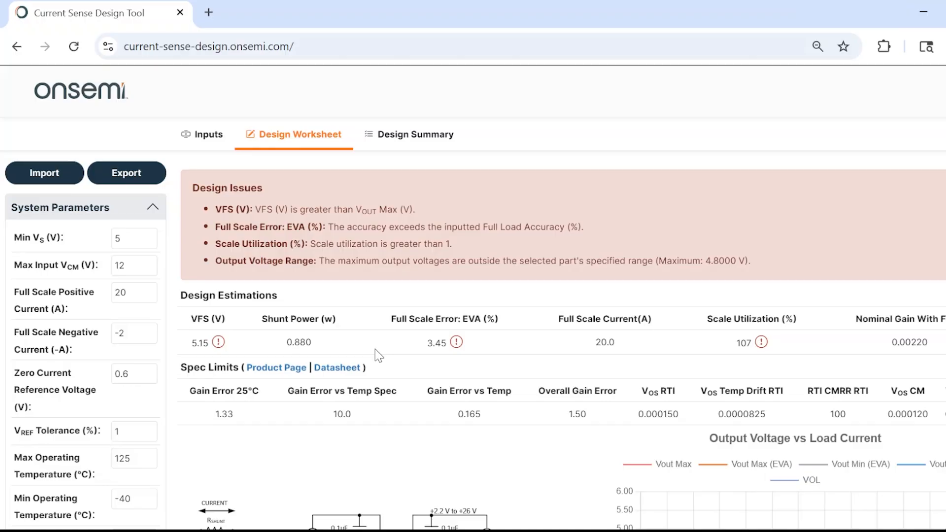
Examine the Output Error Current and Output Accuracy charts alongside the Output Voltage vs Load Current chart and the design issues
scroll(365, 353, "down", 10)
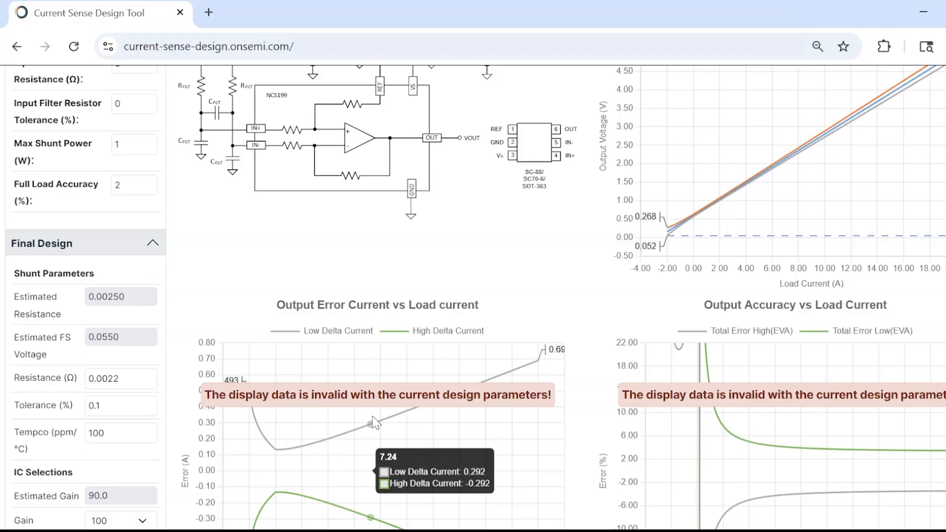
scroll(376, 422, "down", 2)
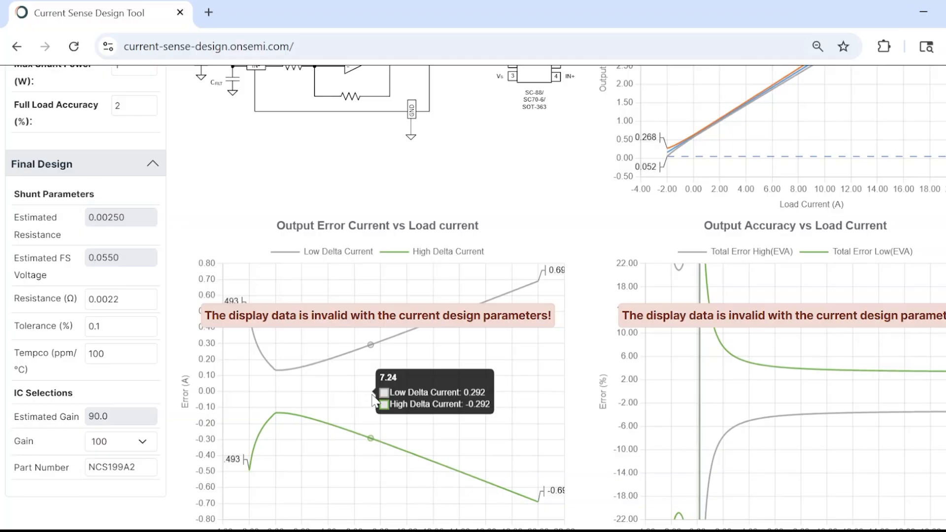
scroll(373, 400, "up", 5)
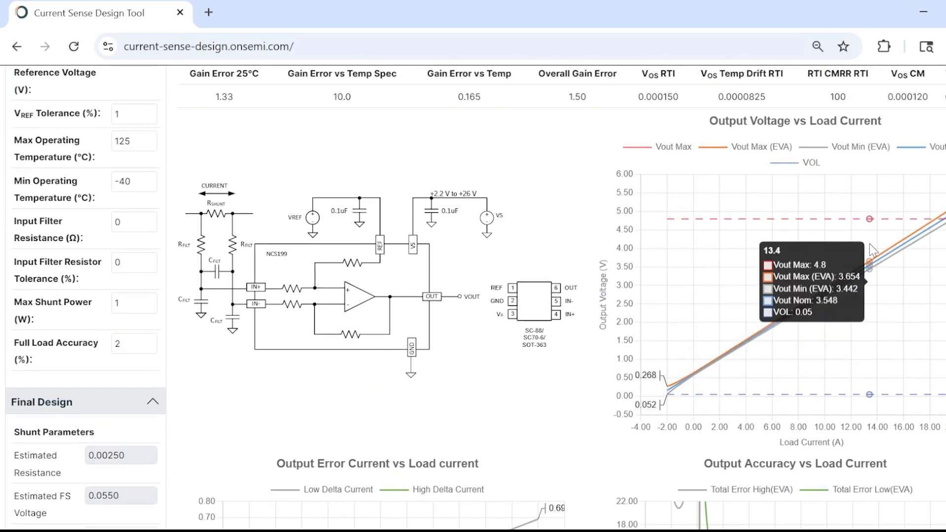
scroll(843, 224, "up", 2)
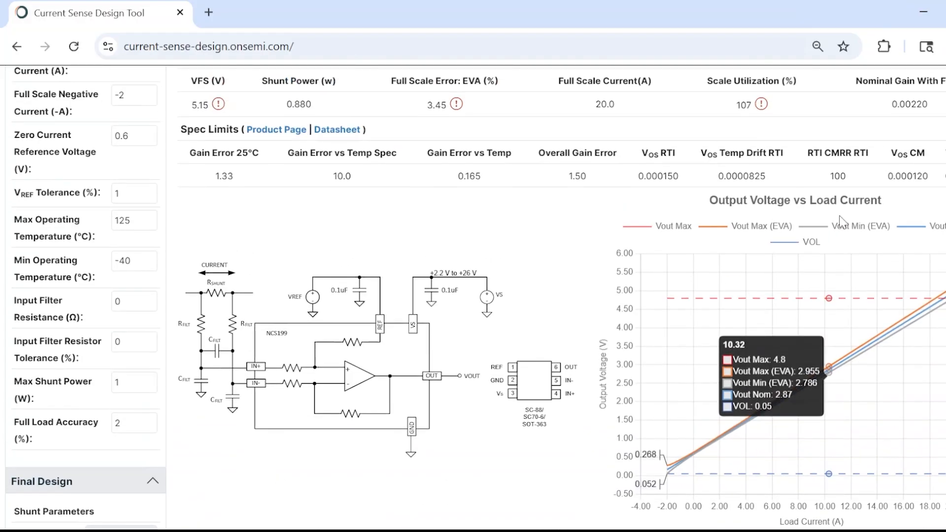
scroll(537, 197, "up", 3)
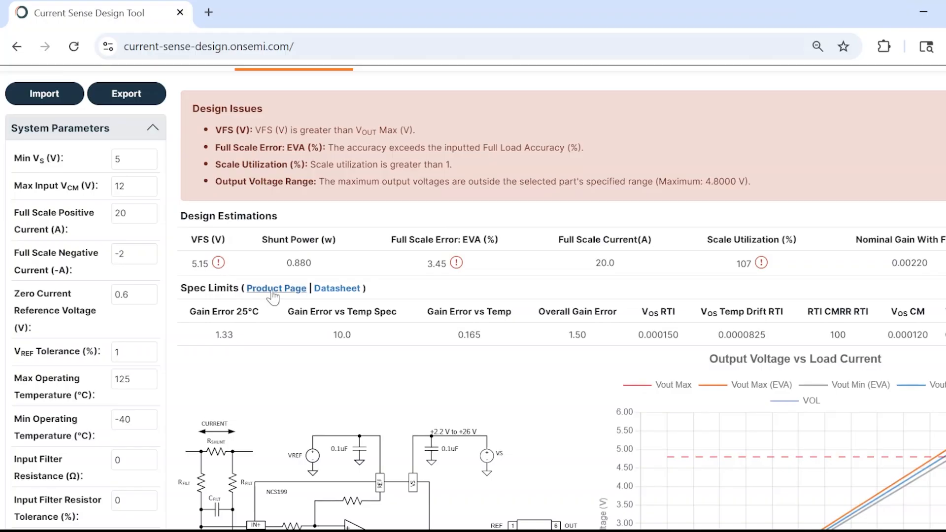
scroll(274, 291, "down", 8)
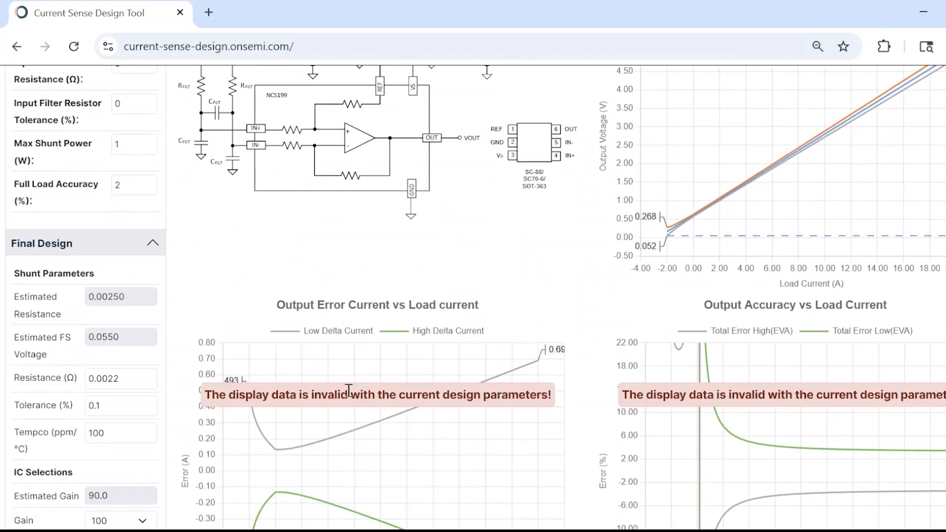
mouse_move(357, 430)
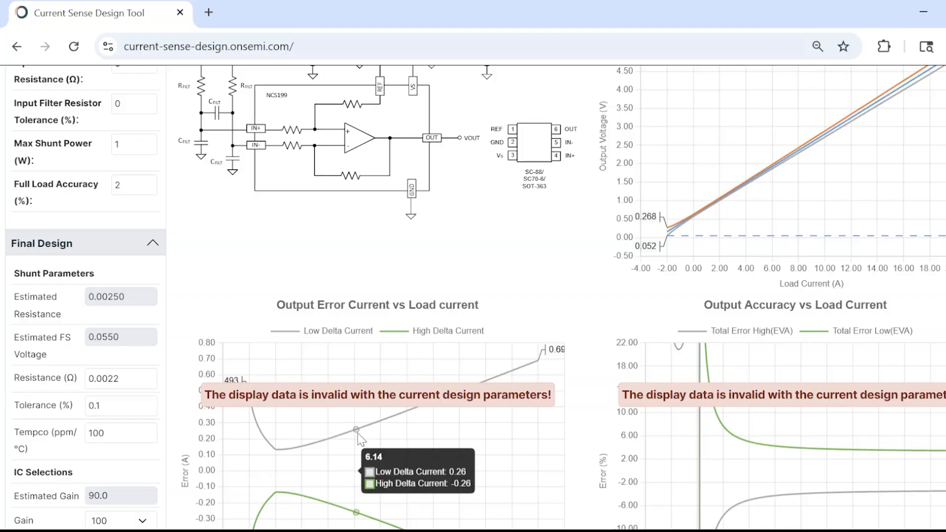
scroll(359, 438, "down", 2)
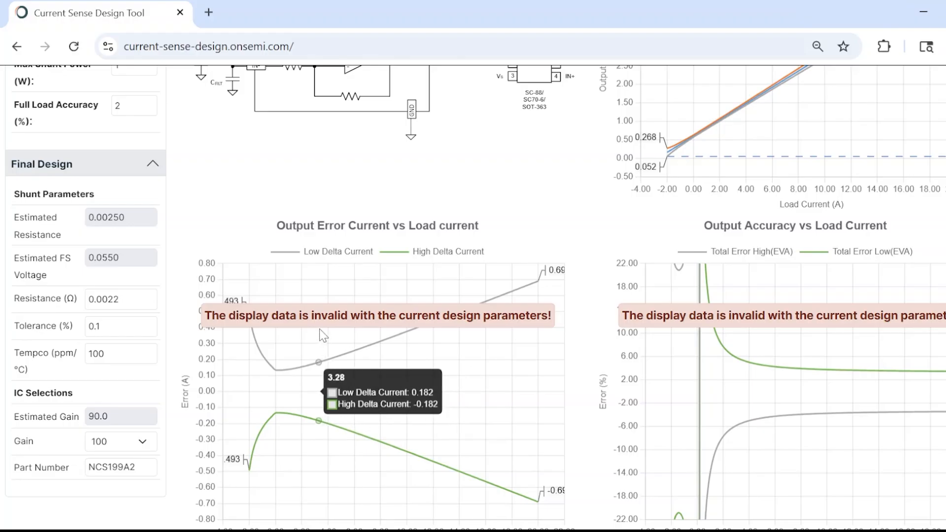
scroll(321, 326, "up", 4)
scroll(326, 306, "up", 3)
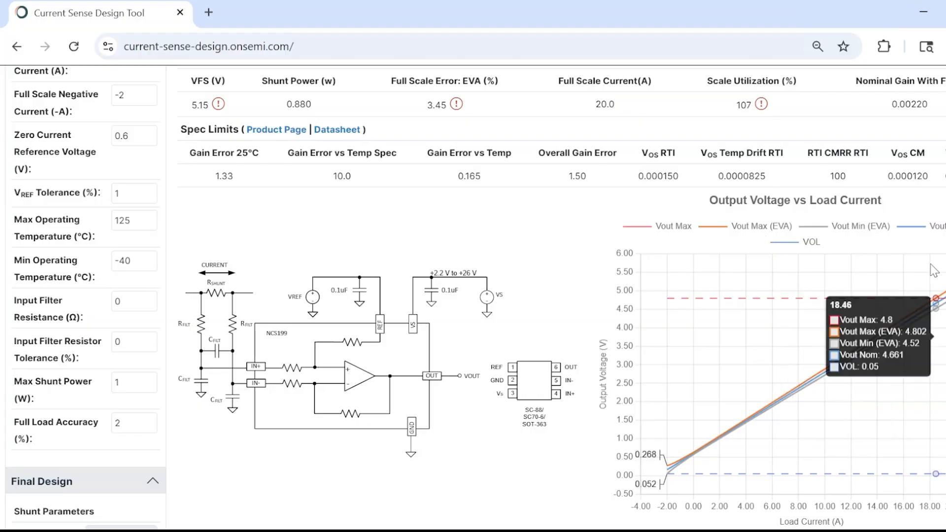
scroll(715, 394, "down", 5)
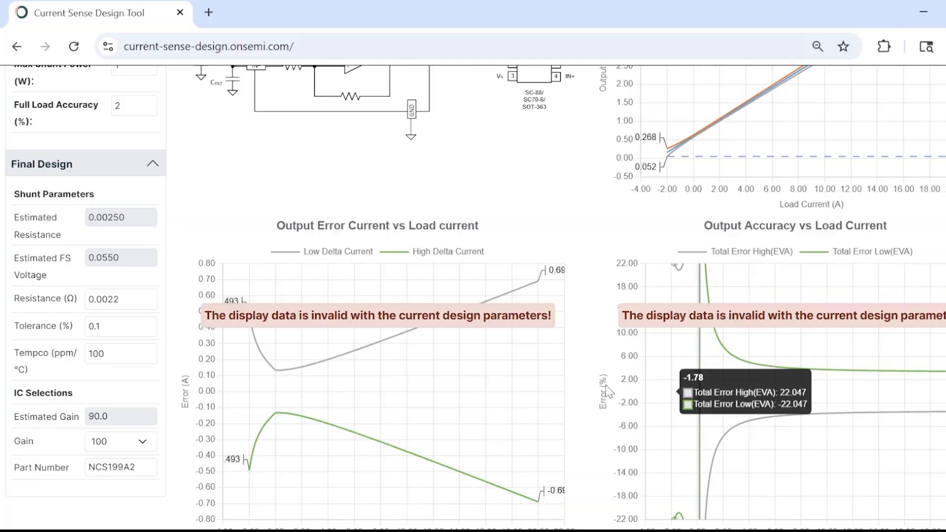
scroll(492, 344, "up", 5)
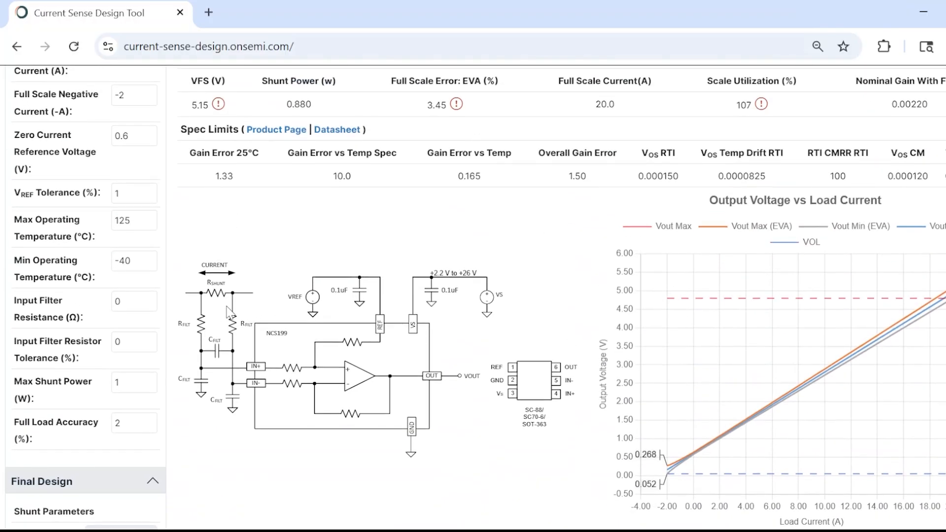
Check the system parameters and final design shunt values against the design issues, design estimations and output voltage chart
scroll(228, 312, "up", 3)
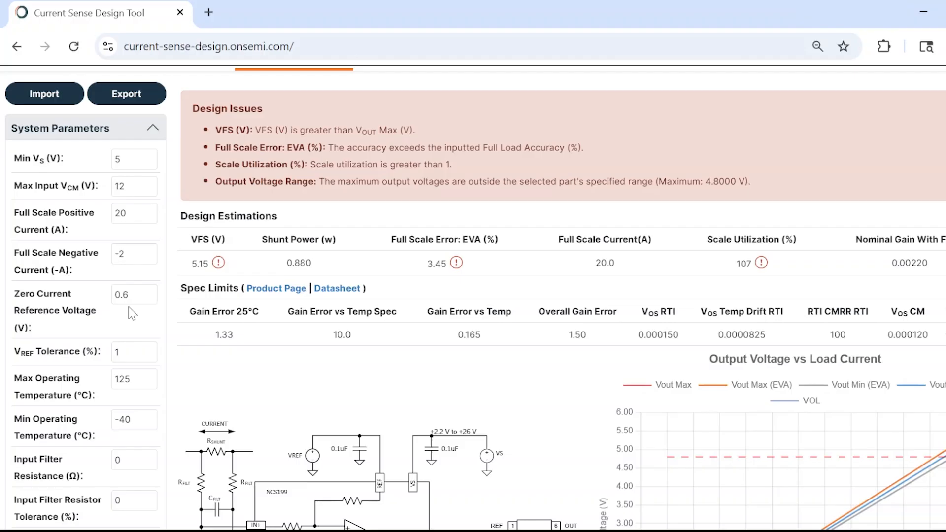
scroll(131, 313, "down", 8)
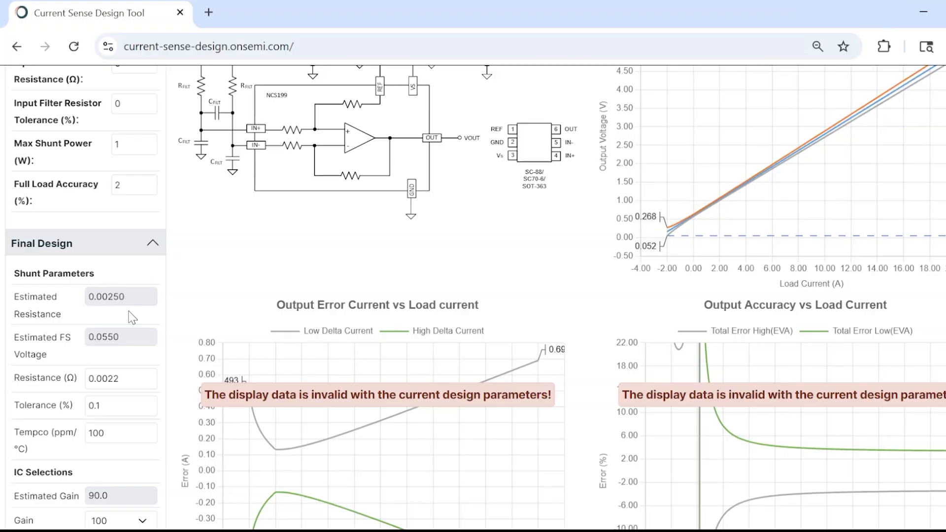
scroll(132, 318, "down", 2)
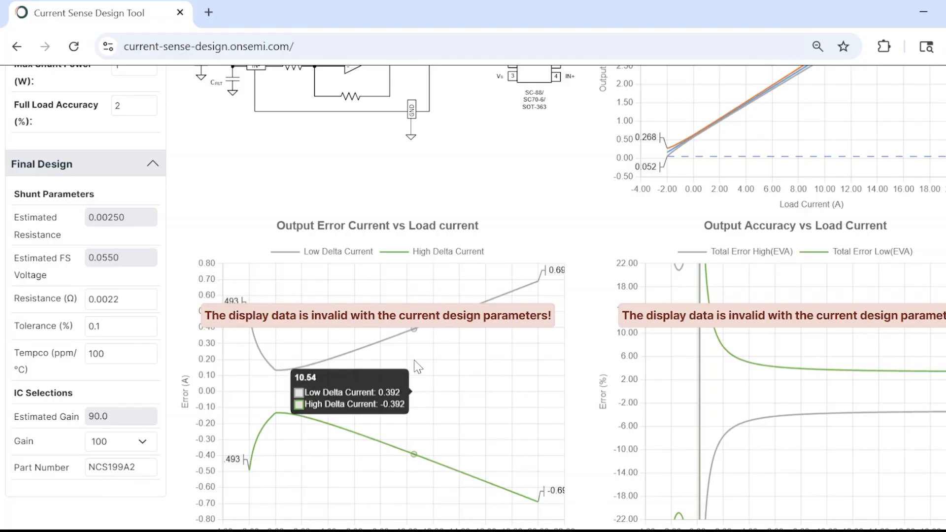
scroll(418, 367, "up", 8)
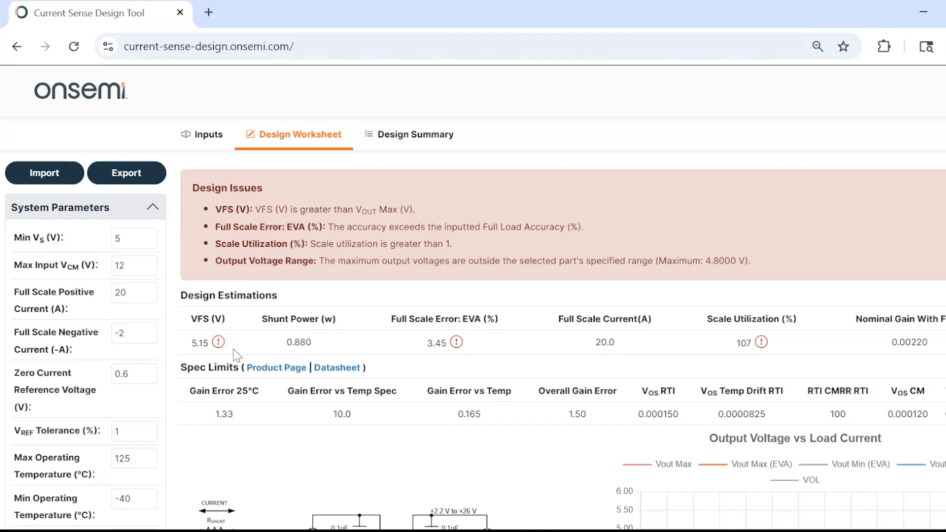
mouse_move(222, 351)
scroll(441, 359, "down", 2)
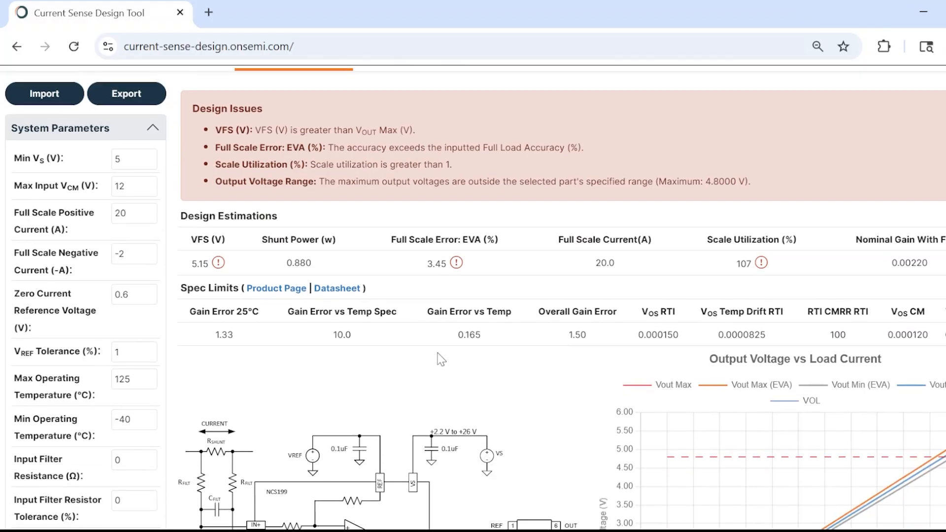
scroll(441, 359, "down", 4)
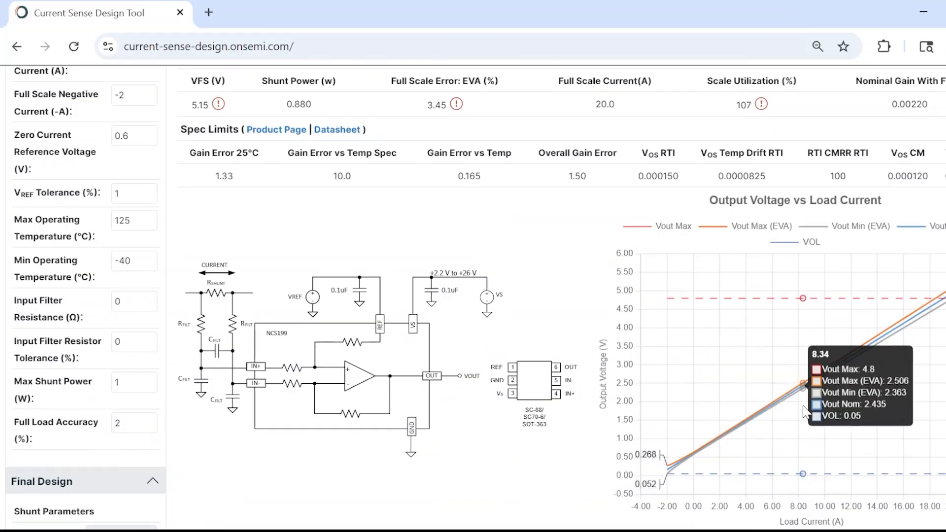
Set the shunt resistance in the final design to 0.002 Ω
mouse_move(698, 413)
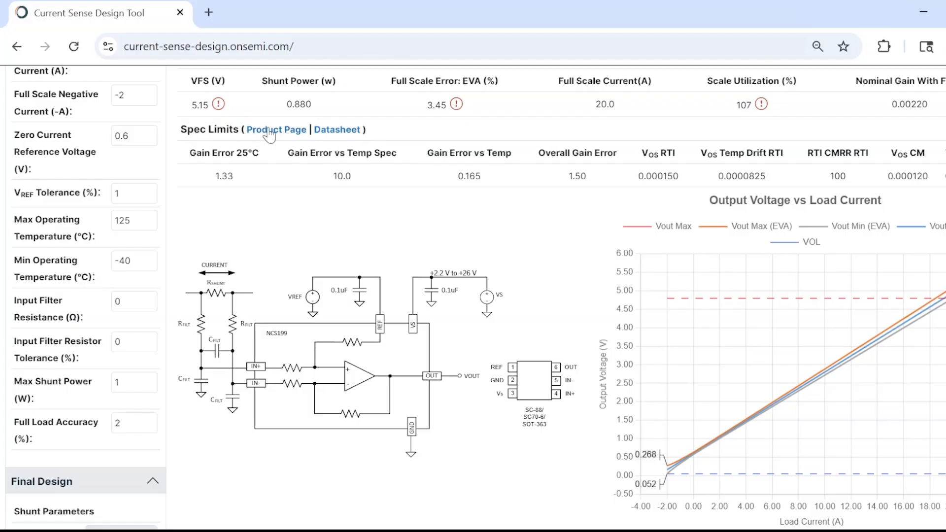
mouse_move(678, 276)
mouse_move(882, 486)
scroll(514, 209, "up", 1)
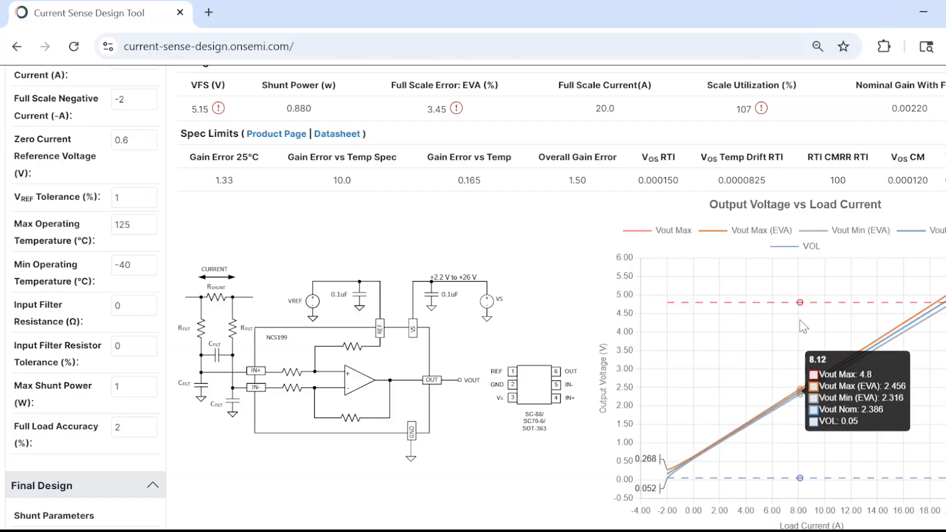
scroll(267, 331, "down", 3)
scroll(224, 345, "down", 2)
left_click(130, 387)
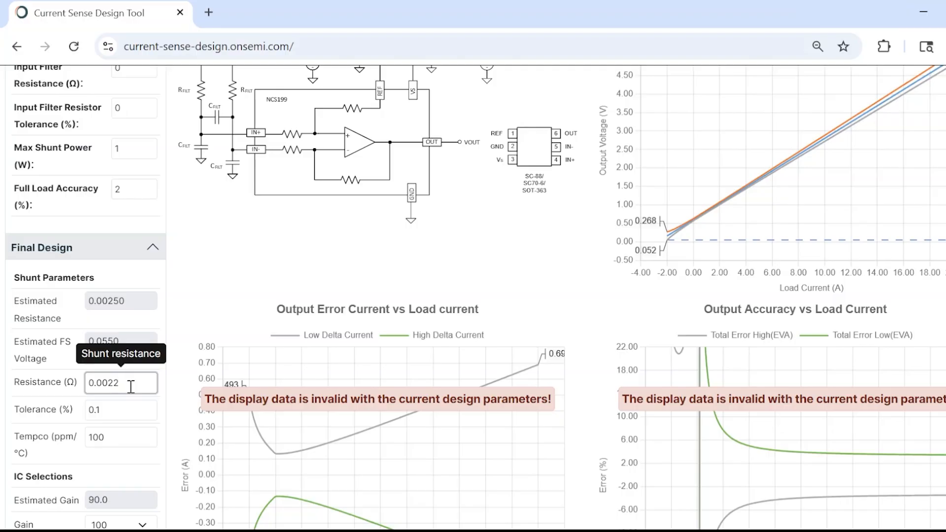
key("BackSpace")
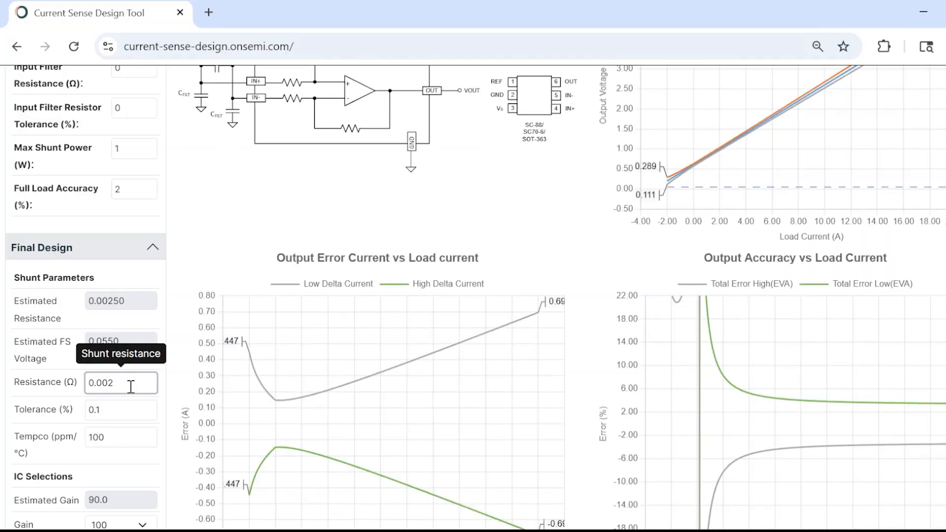
Check the full scale error against the full load accuracy and replace the selected part with the NCS21671DM100R2G
scroll(533, 384, "up", 3)
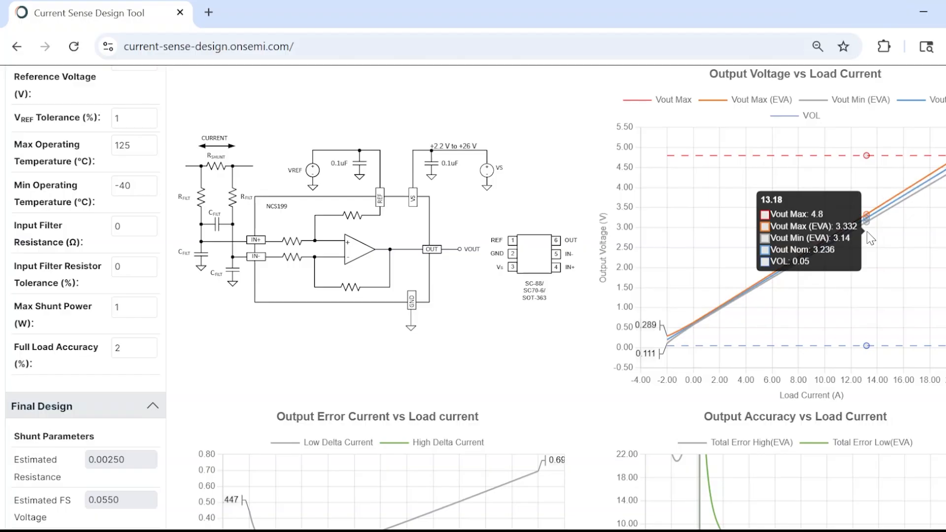
scroll(808, 247, "up", 3)
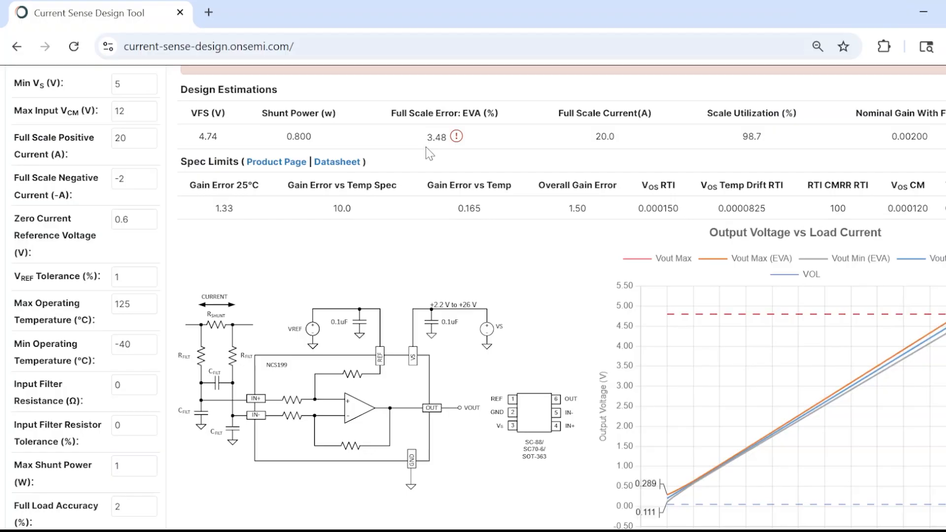
scroll(154, 306, "down", 1)
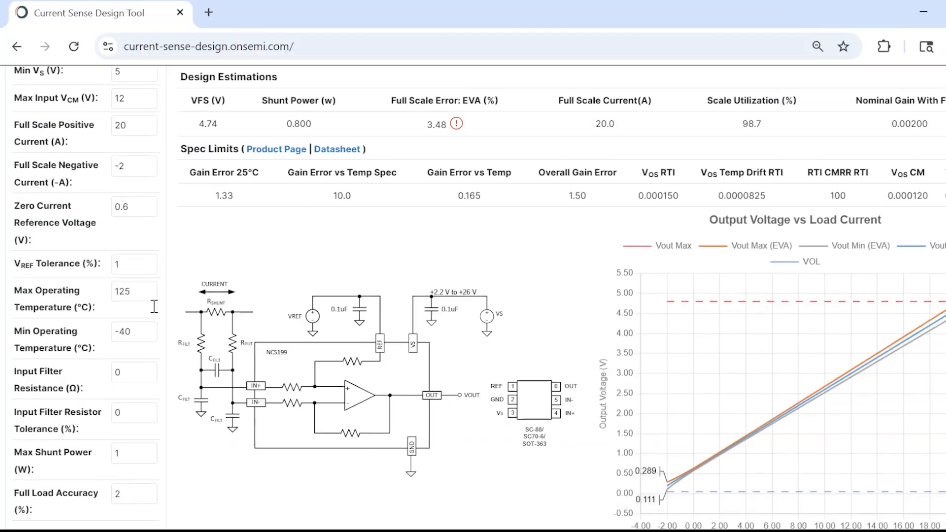
scroll(154, 307, "down", 1)
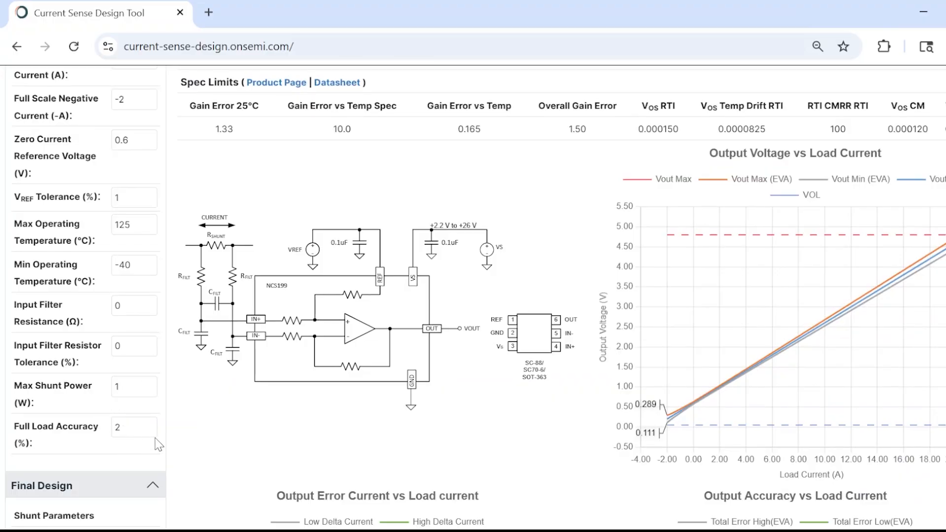
scroll(325, 318, "up", 3)
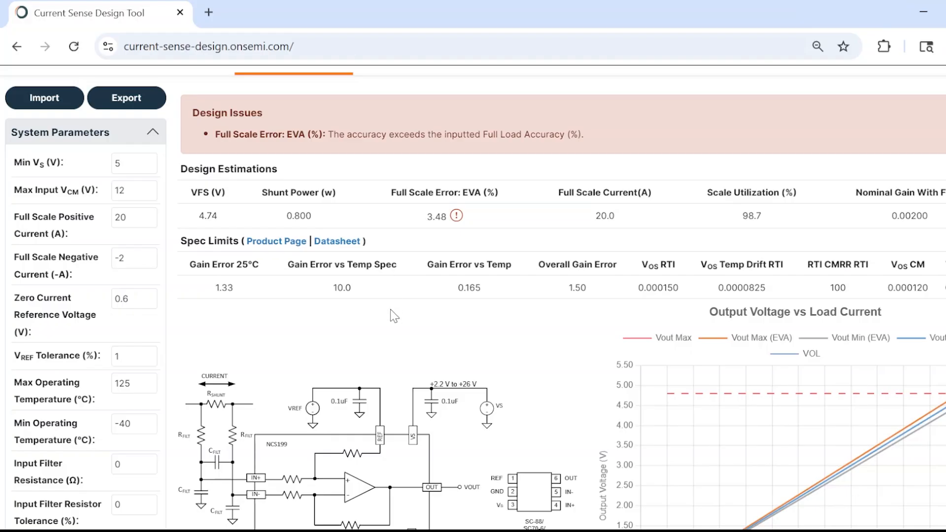
scroll(317, 290, "down", 5)
scroll(207, 353, "down", 5)
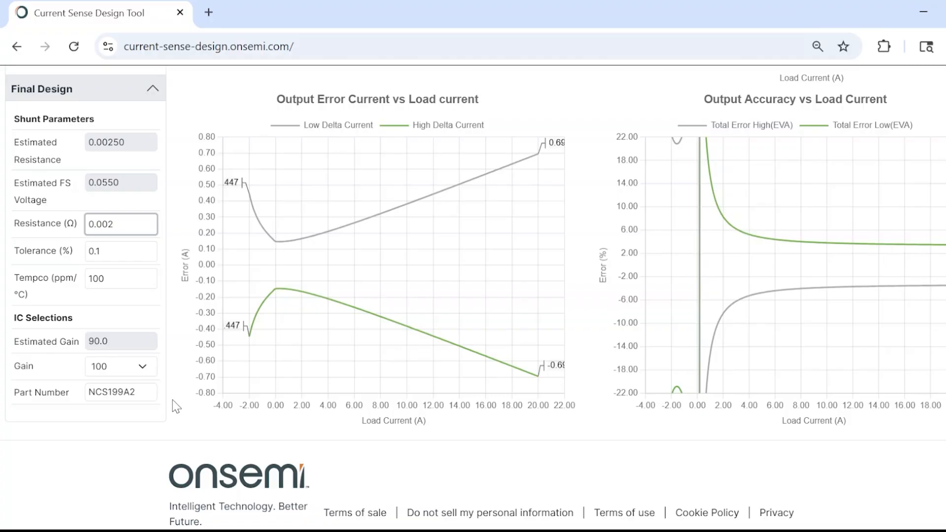
left_click(128, 390)
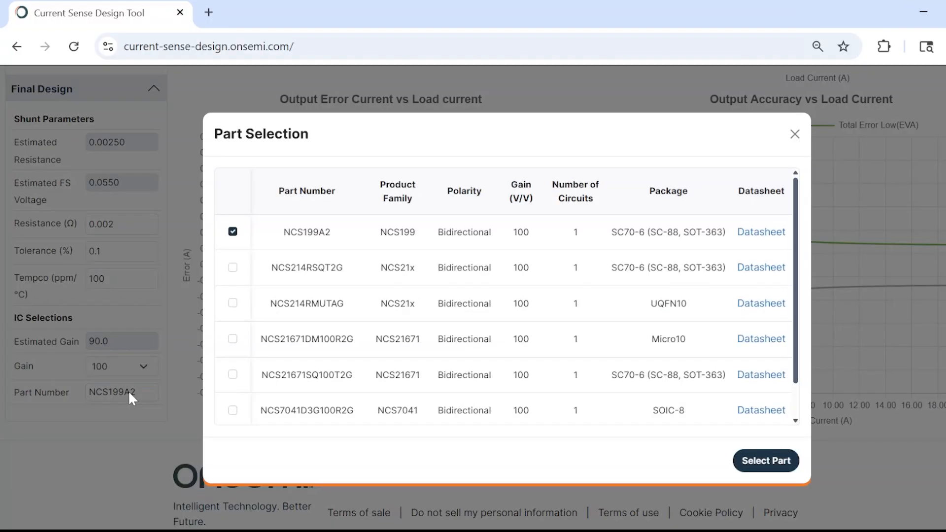
left_click(232, 339)
left_click(754, 466)
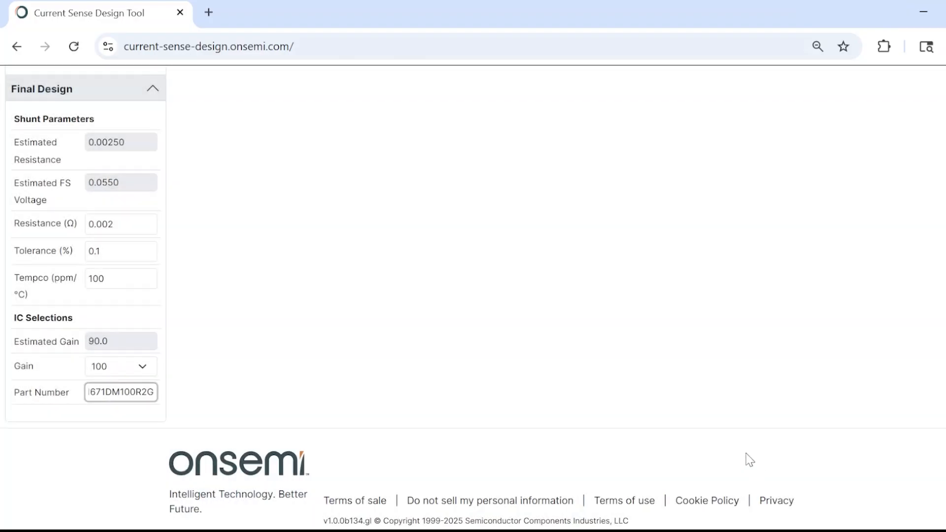
Review the design estimations, spec limits and error charts of the new part against the 2% full load accuracy
scroll(690, 345, "up", 2)
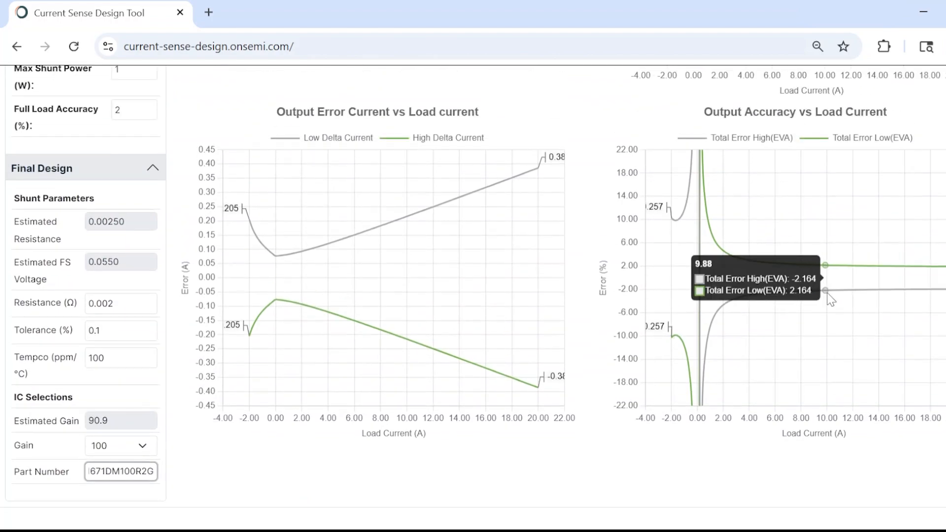
scroll(641, 322, "up", 10)
scroll(582, 328, "up", 2)
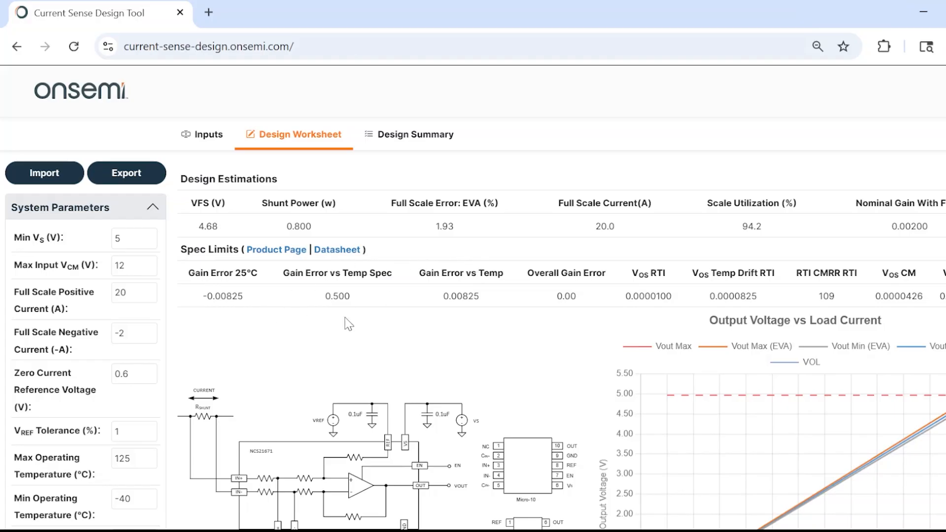
scroll(148, 394, "down", 5)
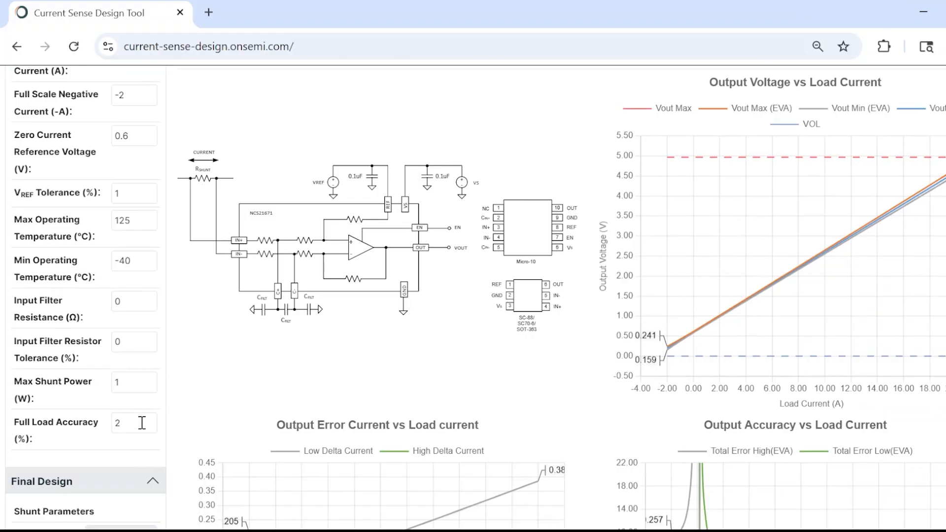
scroll(318, 428, "up", 3)
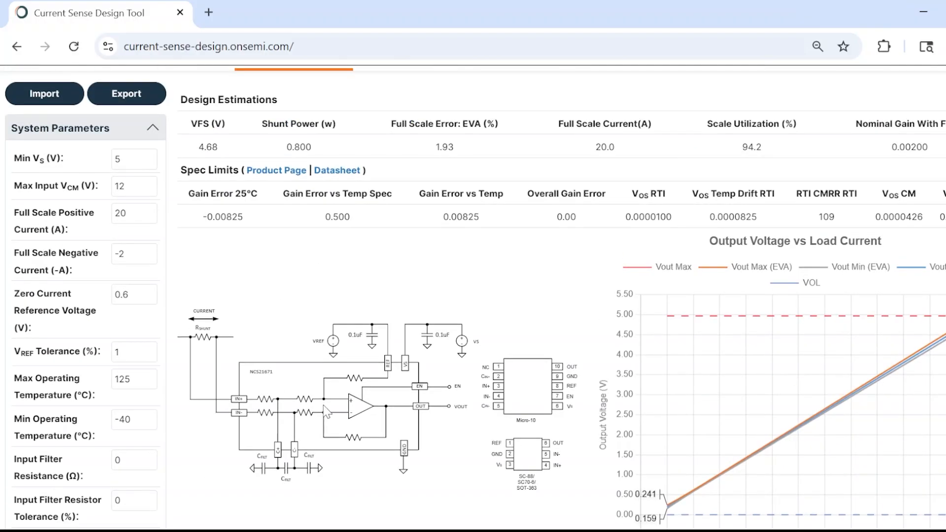
scroll(327, 296, "up", 2)
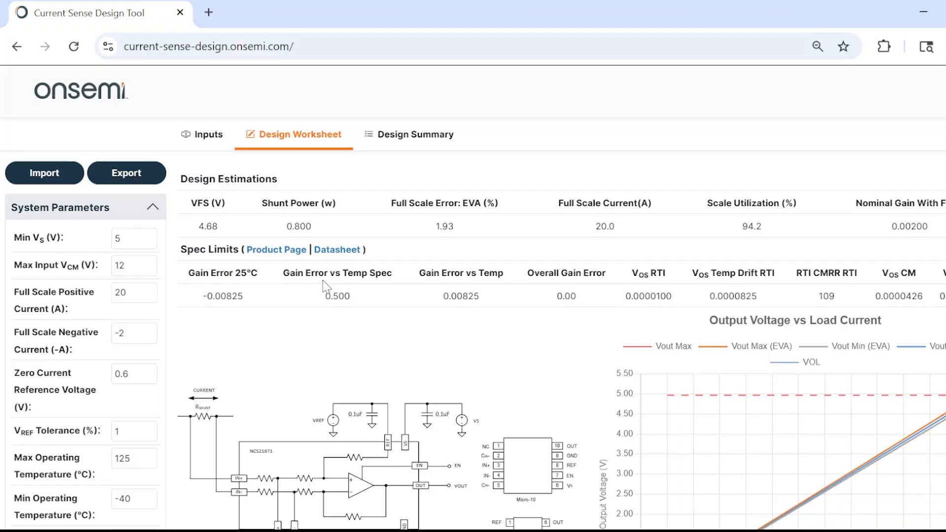
Set the input filter resistance in the system parameters to 10 Ω
scroll(318, 344, "down", 2)
scroll(339, 370, "down", 4)
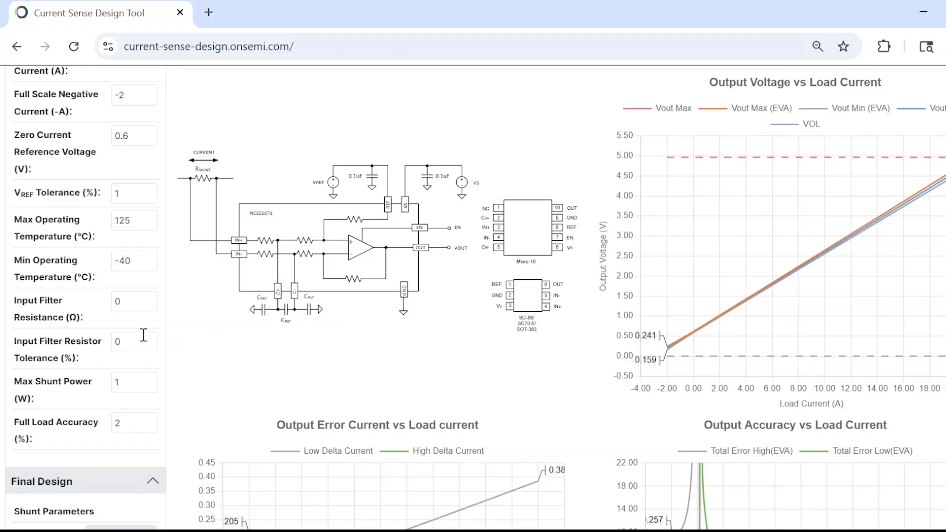
left_click(136, 301)
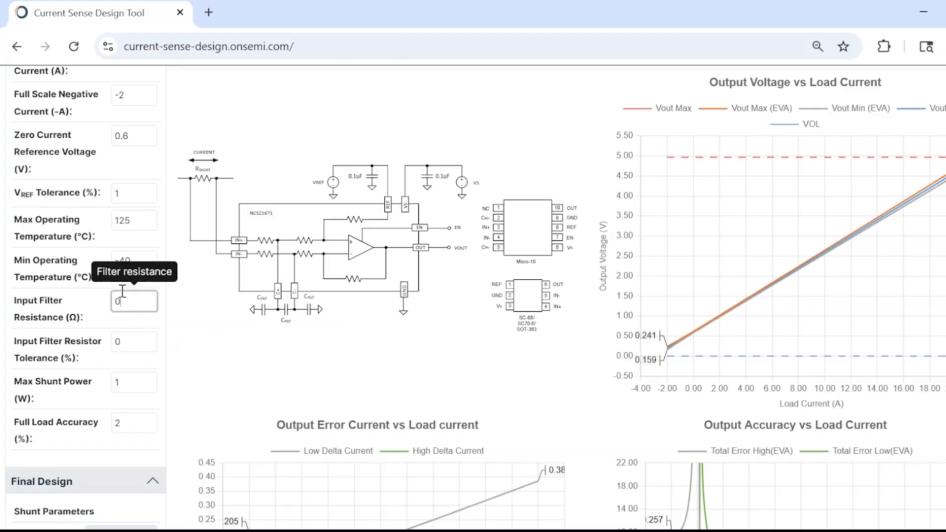
key("BackSpace")
type("10")
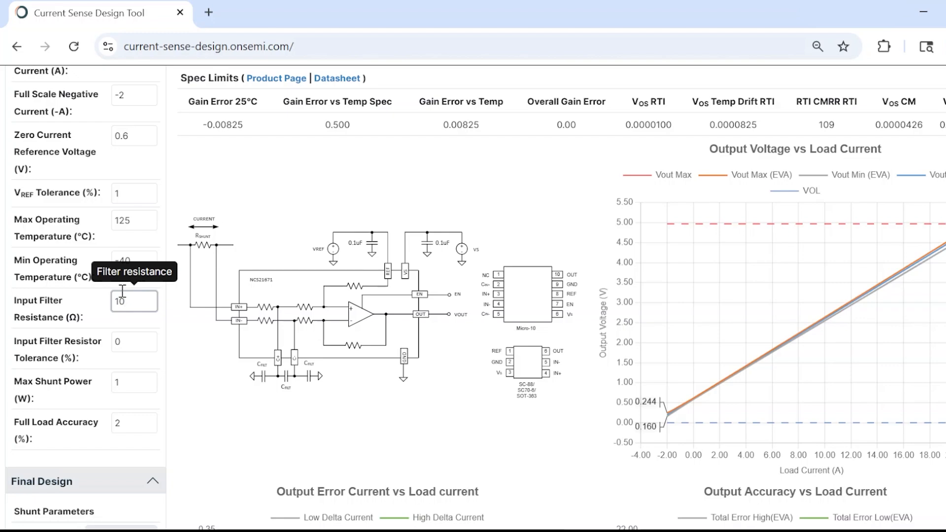
Examine the Output Error Current and Output Accuracy charts, the schematic and the final design values with the input filter resistance applied
scroll(383, 320, "down", 5)
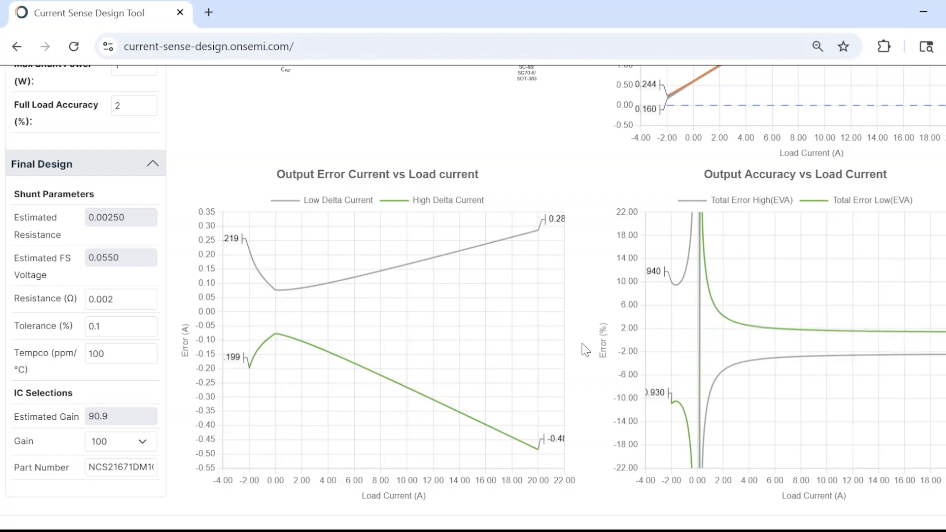
scroll(524, 353, "up", 3)
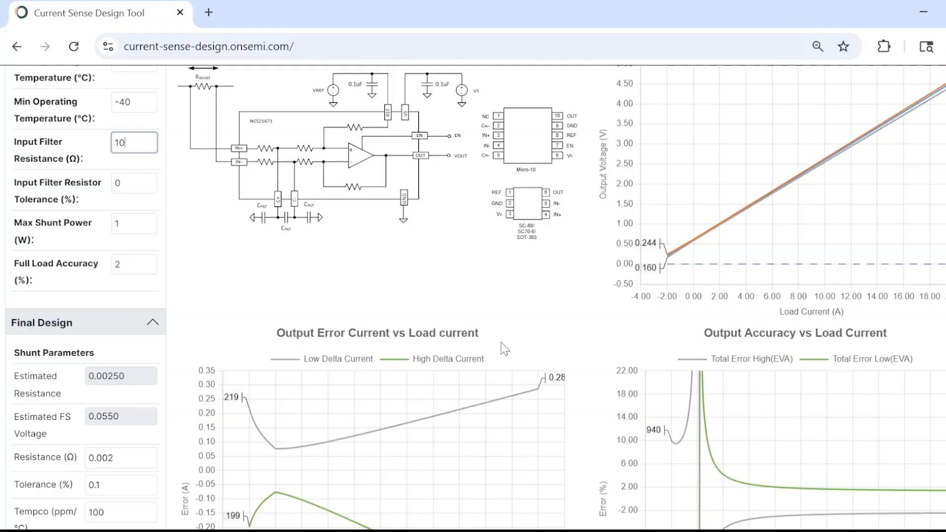
scroll(376, 306, "up", 3)
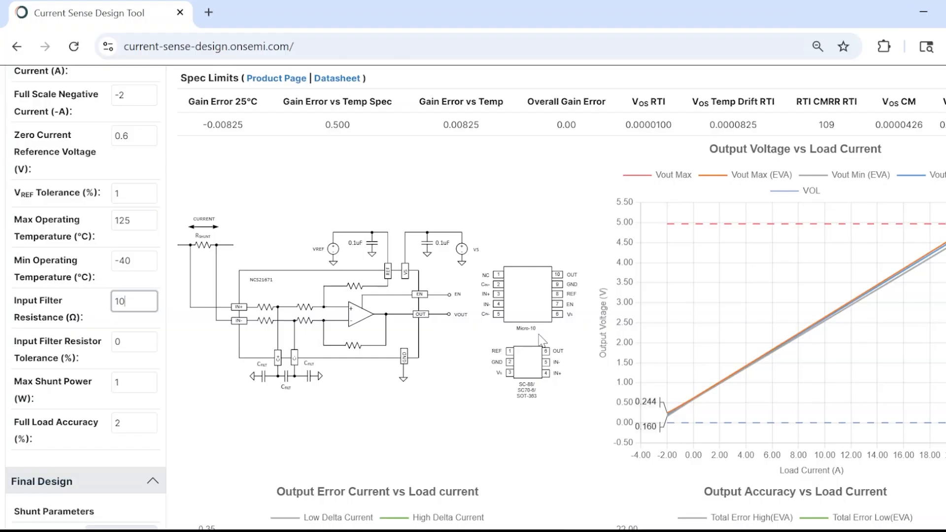
scroll(542, 345, "down", 2)
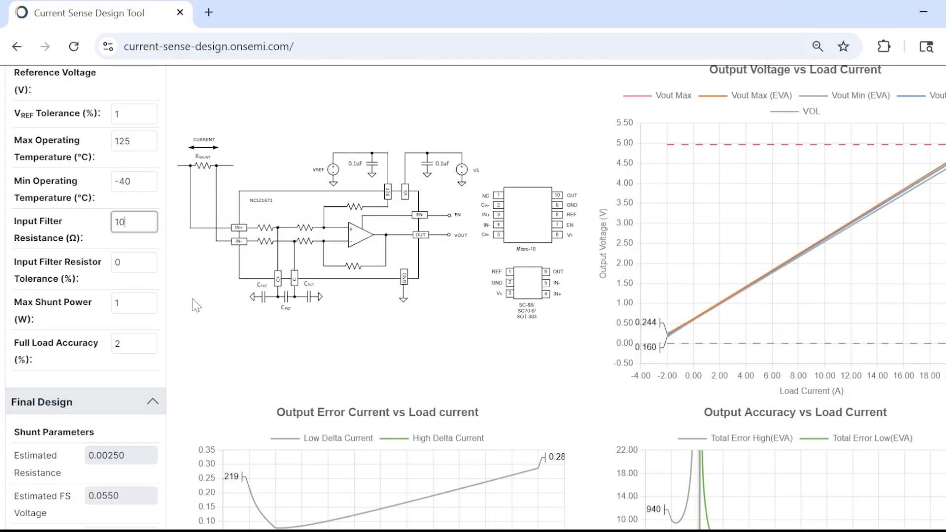
scroll(151, 444, "down", 5)
scroll(131, 438, "down", 1)
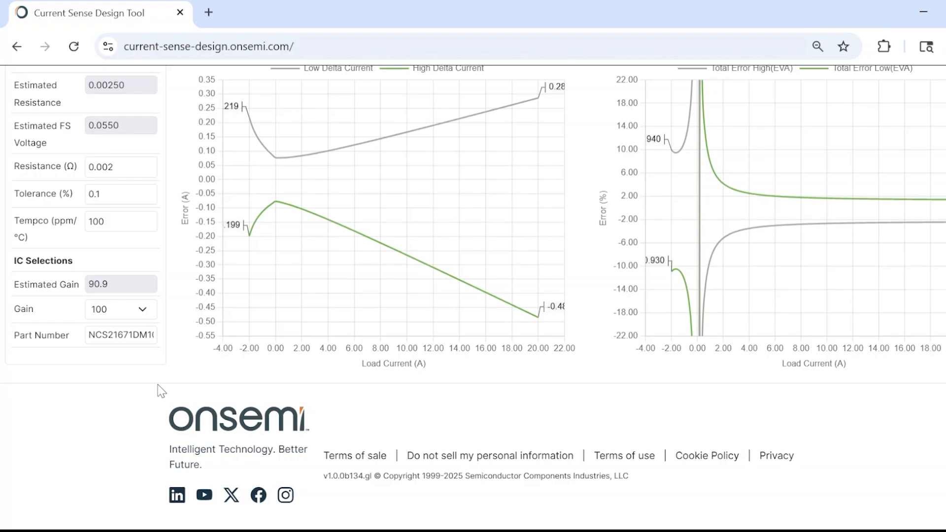
scroll(312, 381, "up", 2)
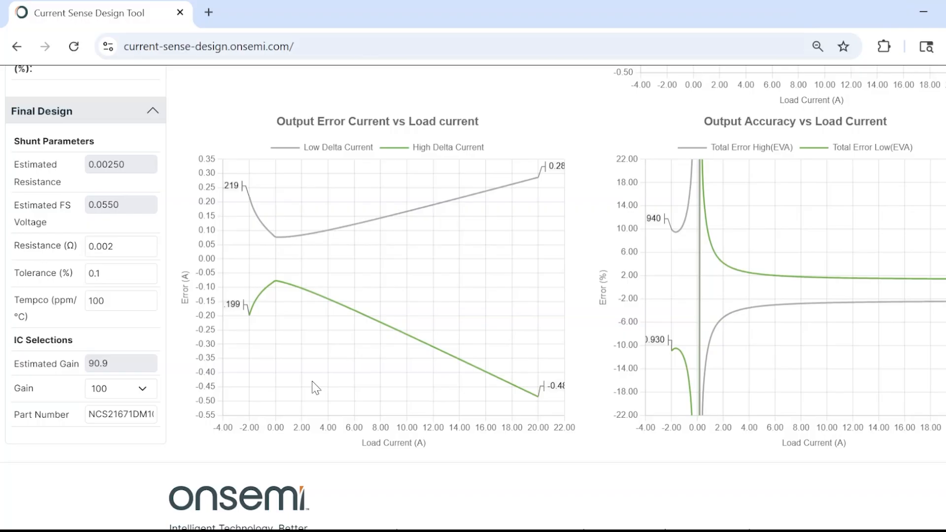
scroll(412, 387, "down", 2)
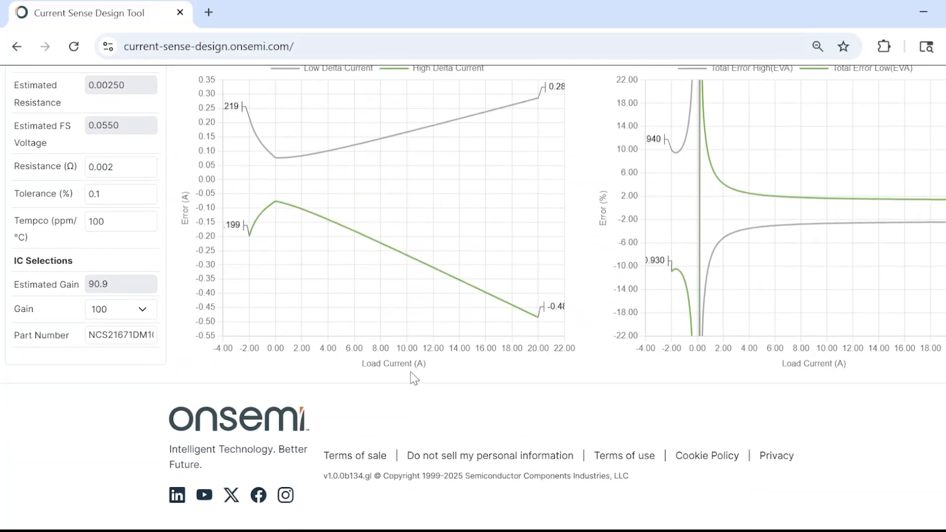